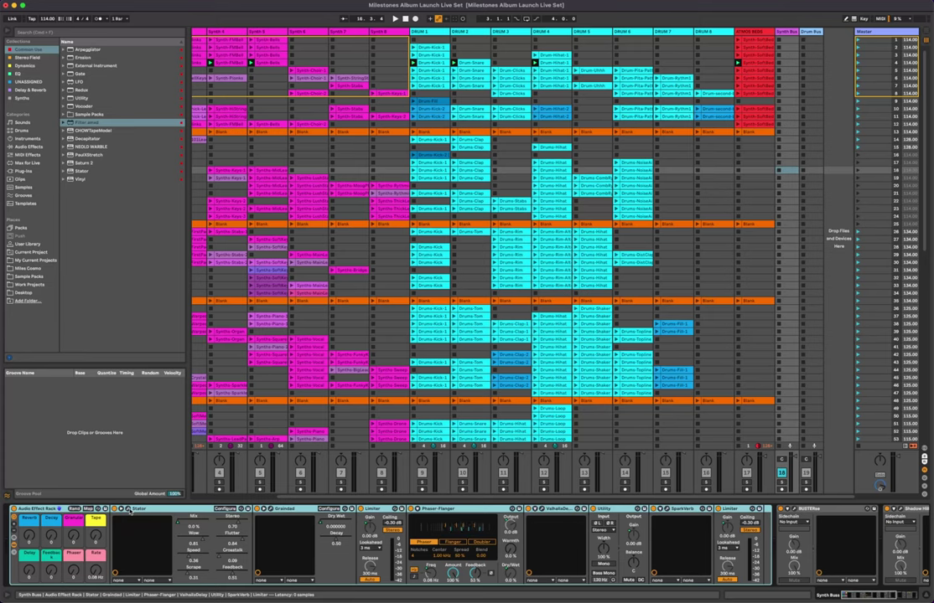
Inspect the Stator and Graindad plug-in windows in the Synth Bus effect rack, including Graindad's settings, and close them
click(127, 509)
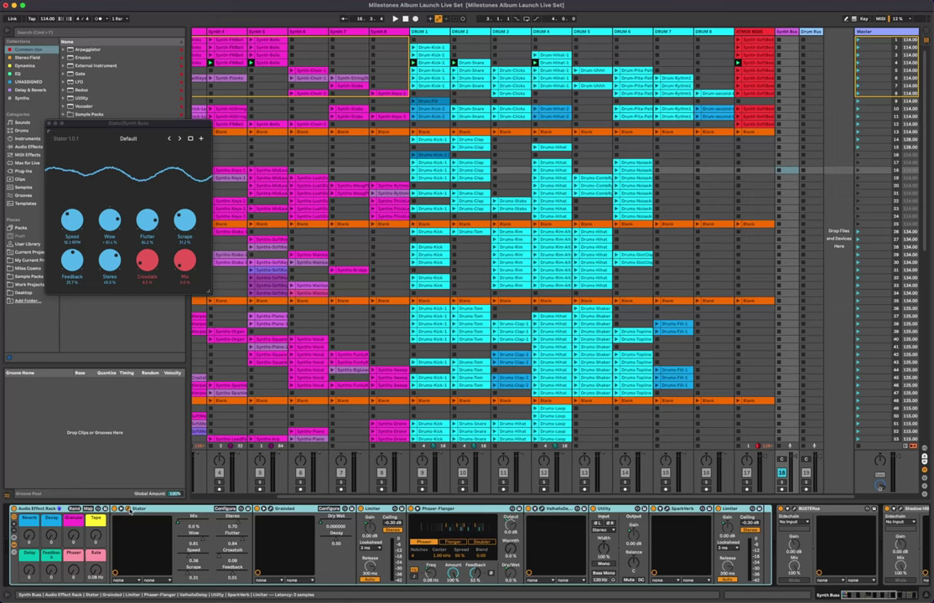
click(129, 510)
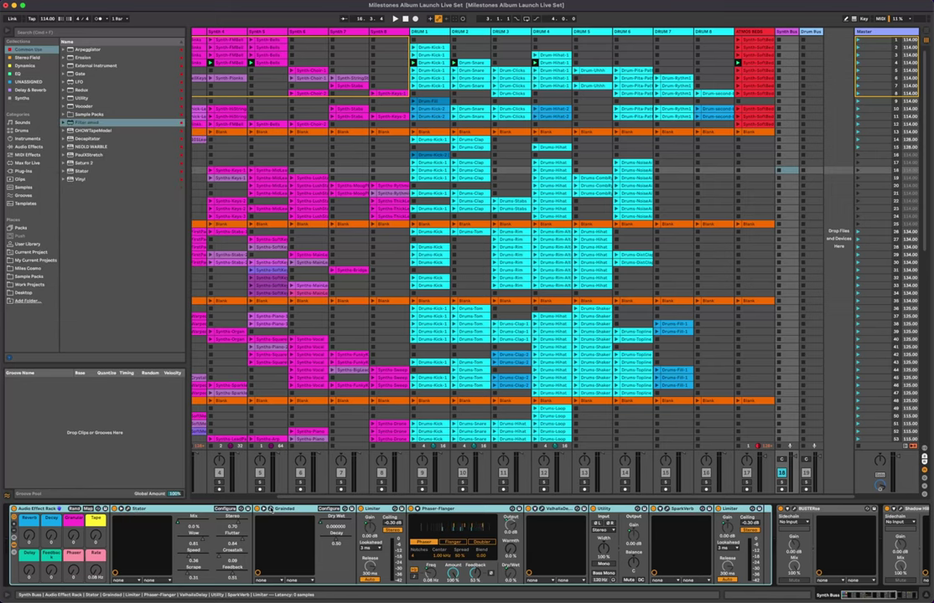
click(264, 509)
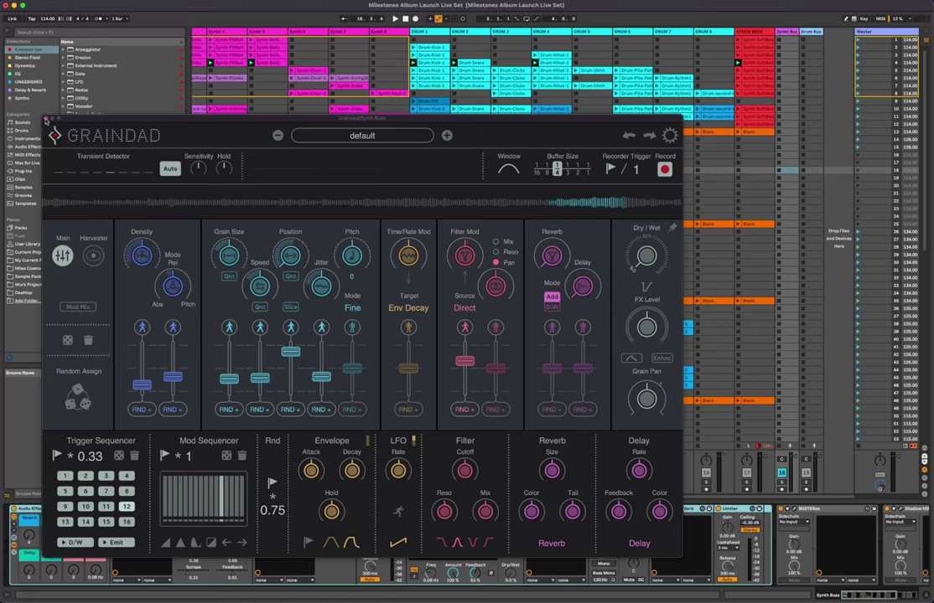
click(669, 135)
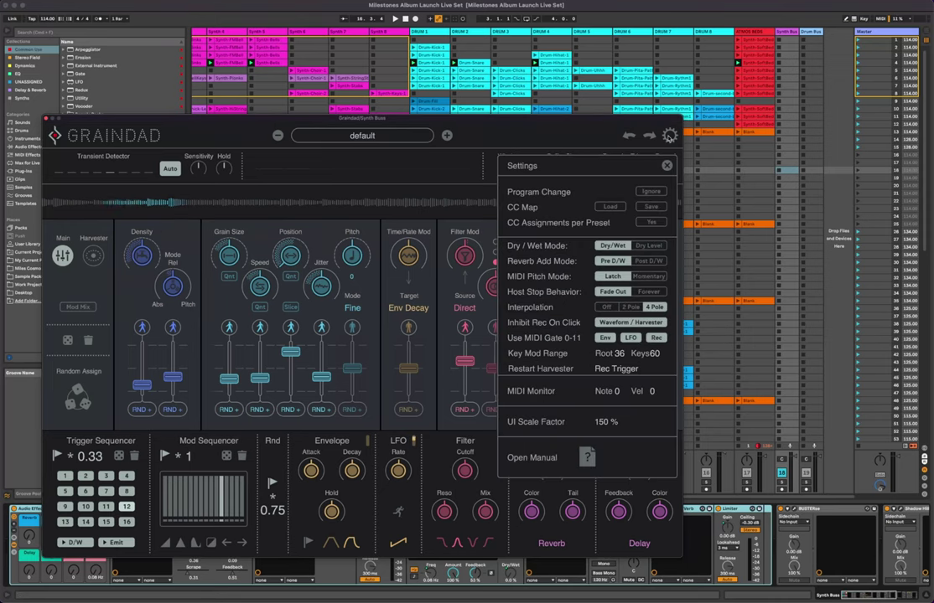
click(130, 134)
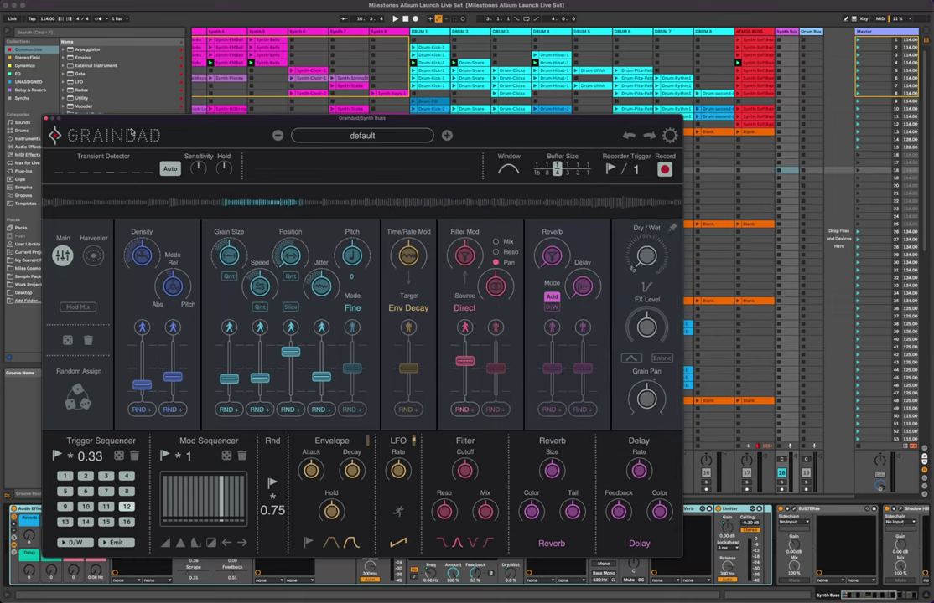
click(47, 119)
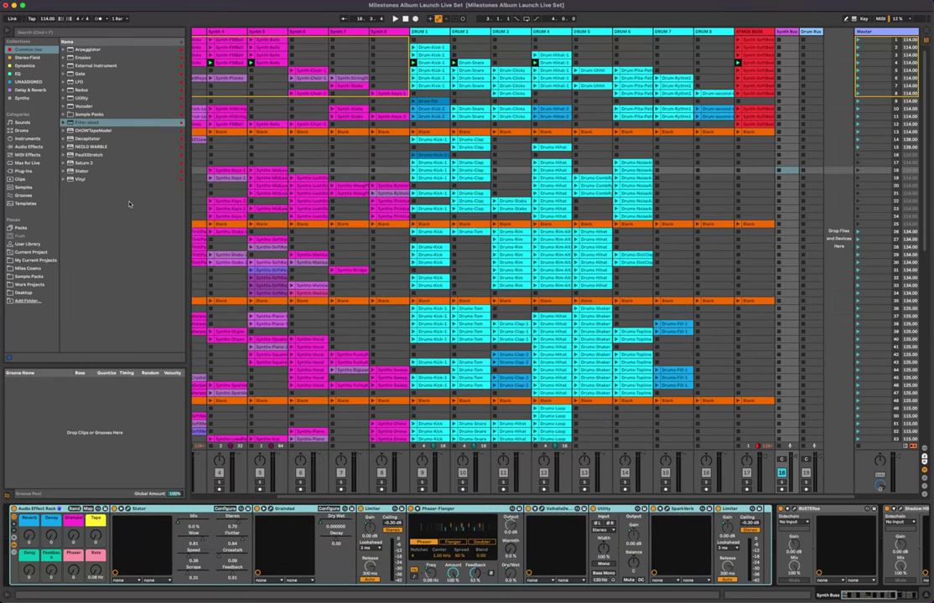
Browse the AUv2 plug-ins in the browser and look inside the Sugar Bytes folder for Graindad
click(23, 171)
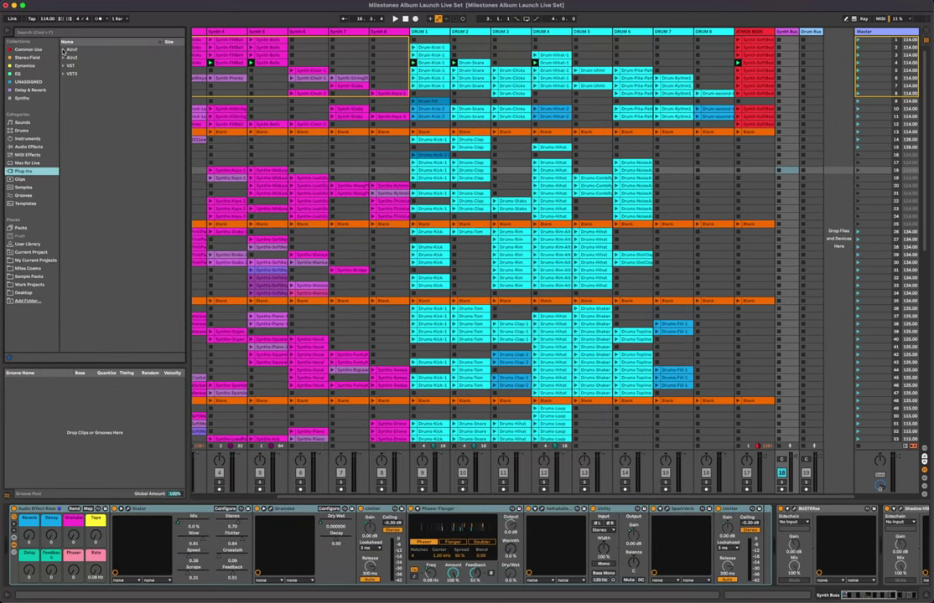
click(70, 42)
click(64, 51)
click(71, 43)
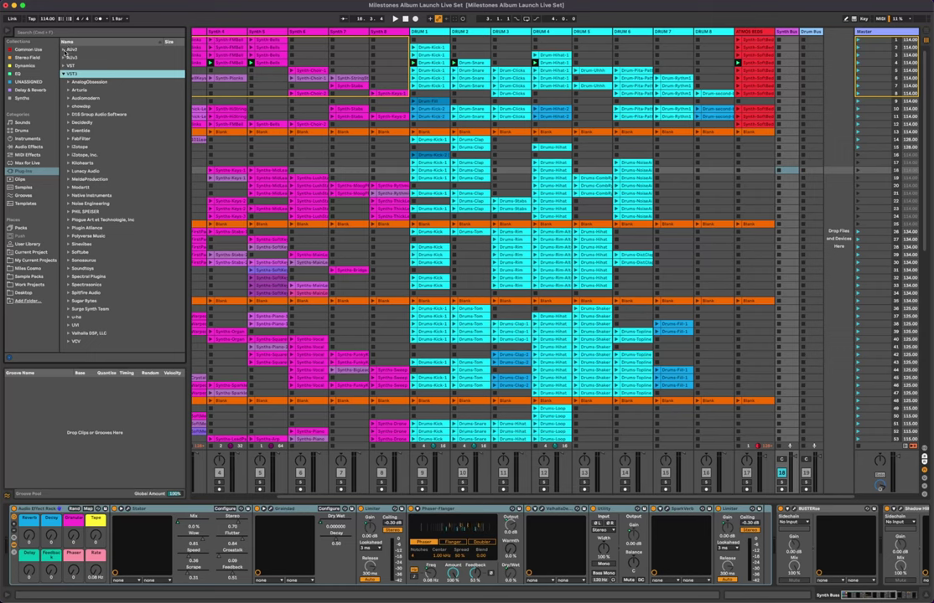
click(64, 50)
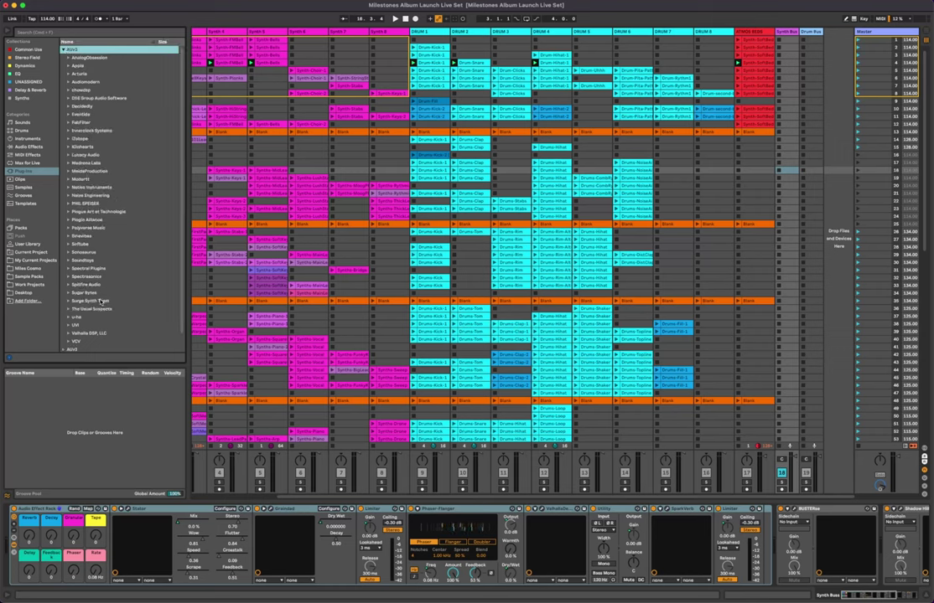
click(68, 293)
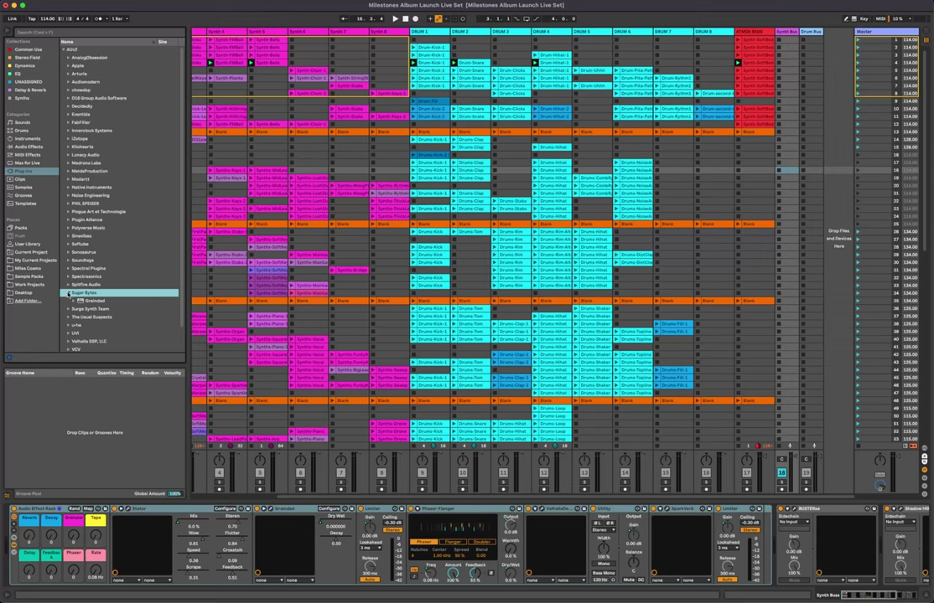
click(69, 293)
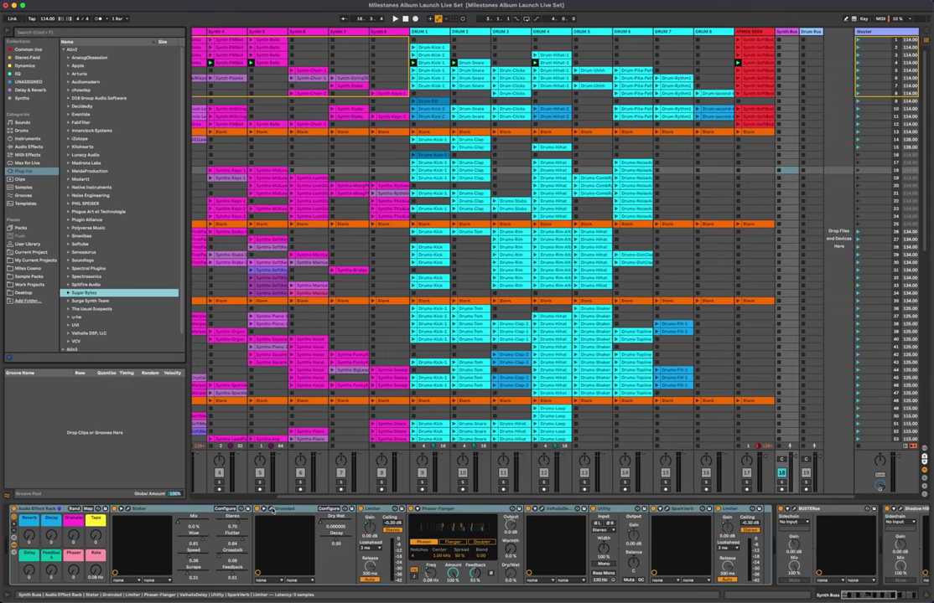
Examine the Graindad, ValhallaDelay and SparkVerb plug-in windows in the Synth Bus rack, closing each one
click(270, 509)
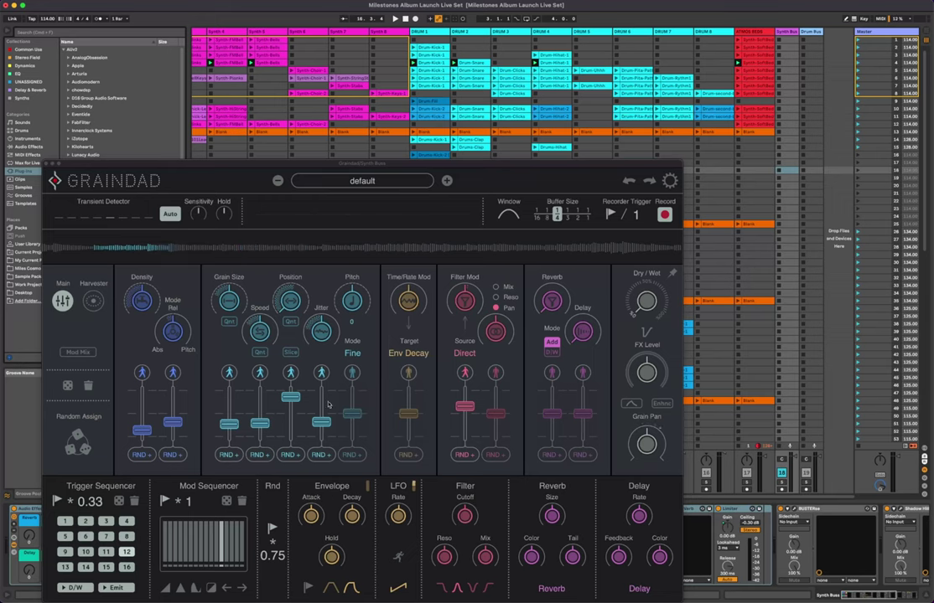
click(46, 163)
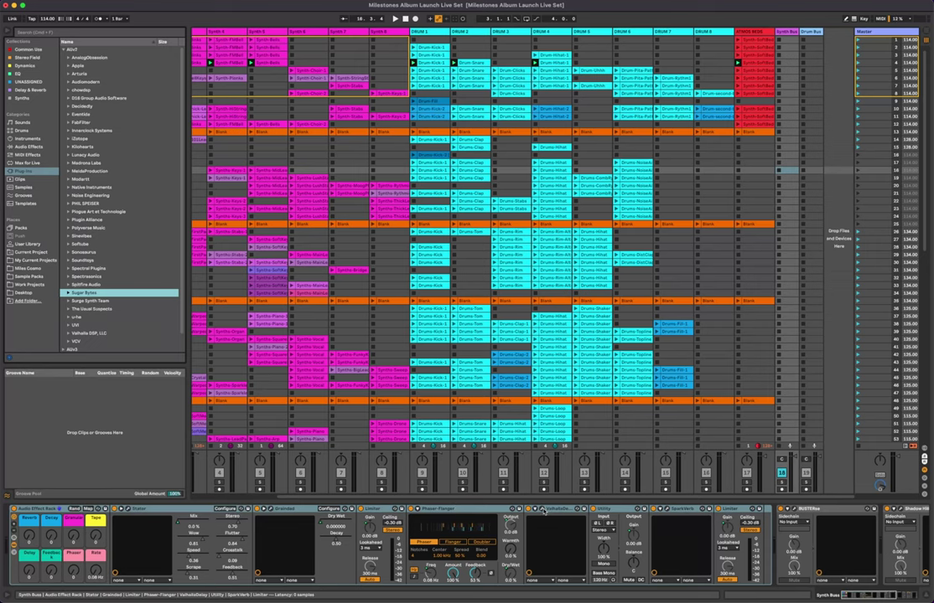
click(541, 512)
click(541, 512)
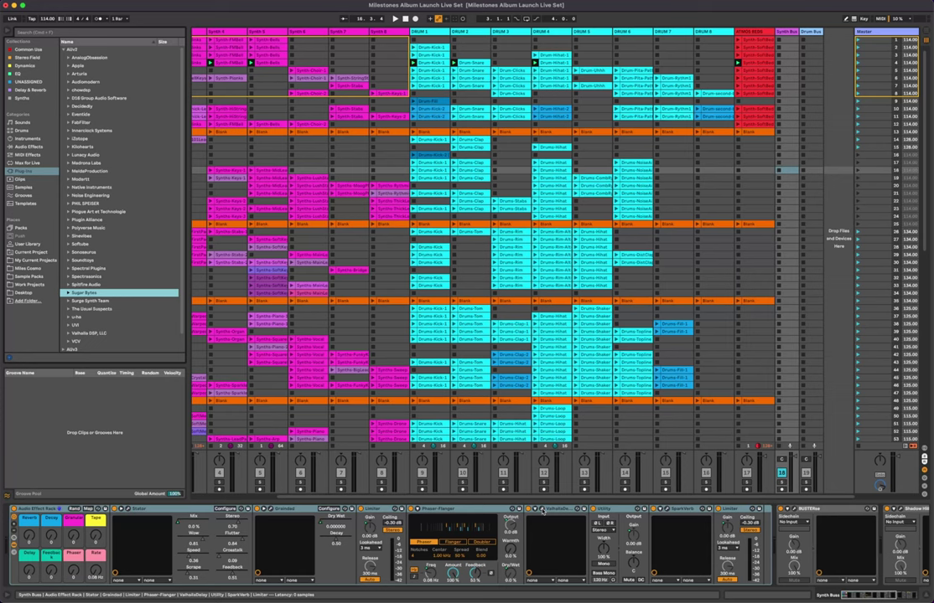
click(666, 509)
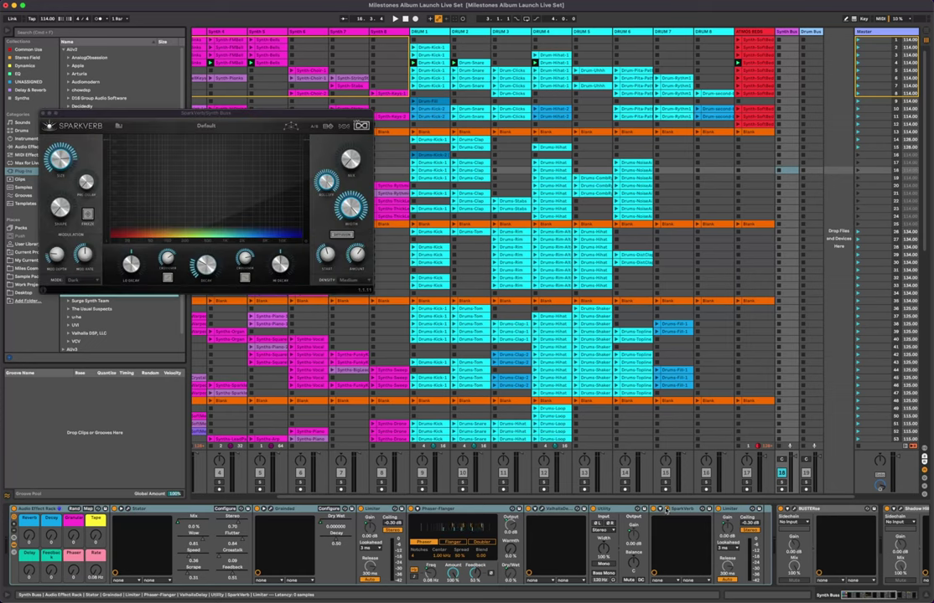
click(667, 509)
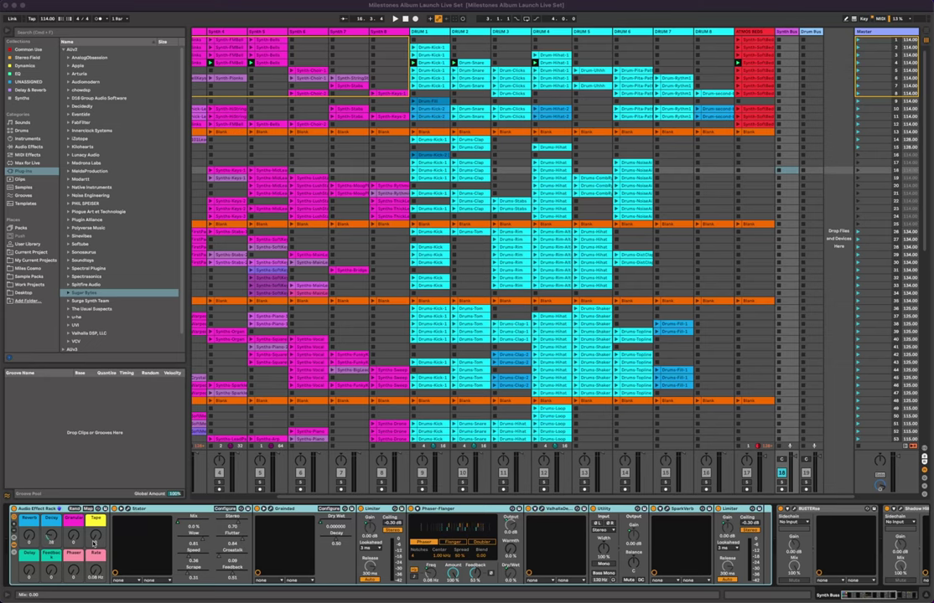
Play the set and examine Graindad's waveform display on the Synth Bus, closing its window when finished
scroll(273, 383, left, 3)
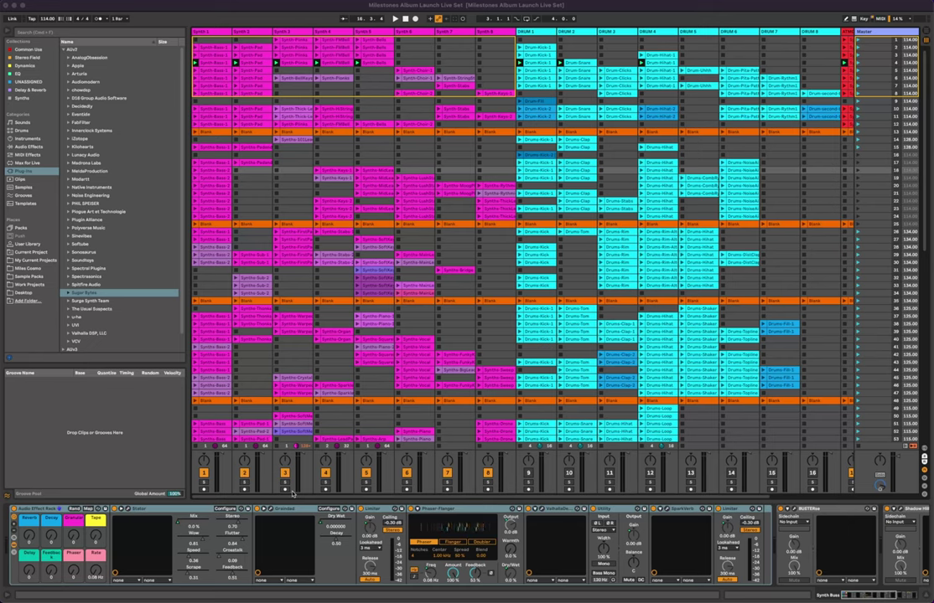
key(space)
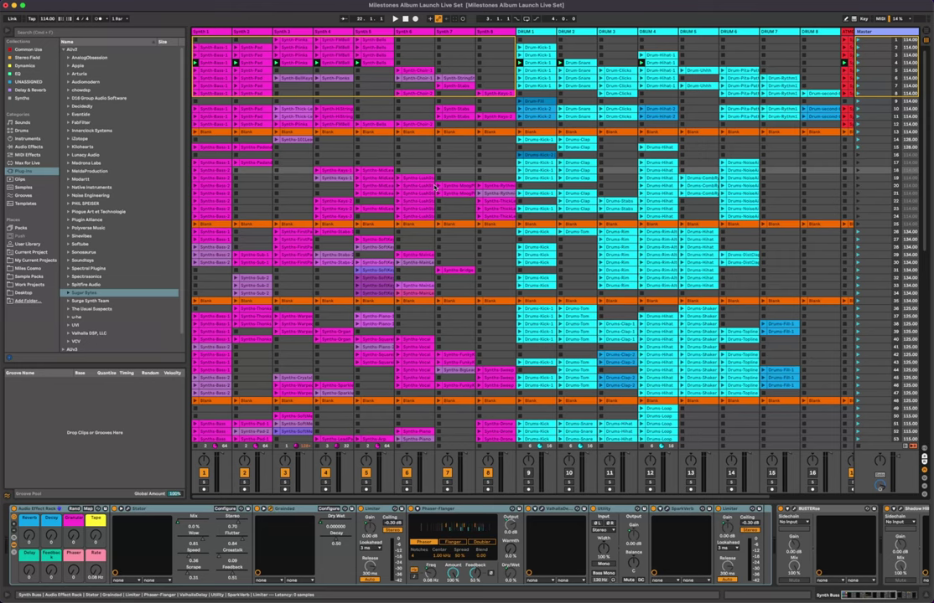
click(269, 509)
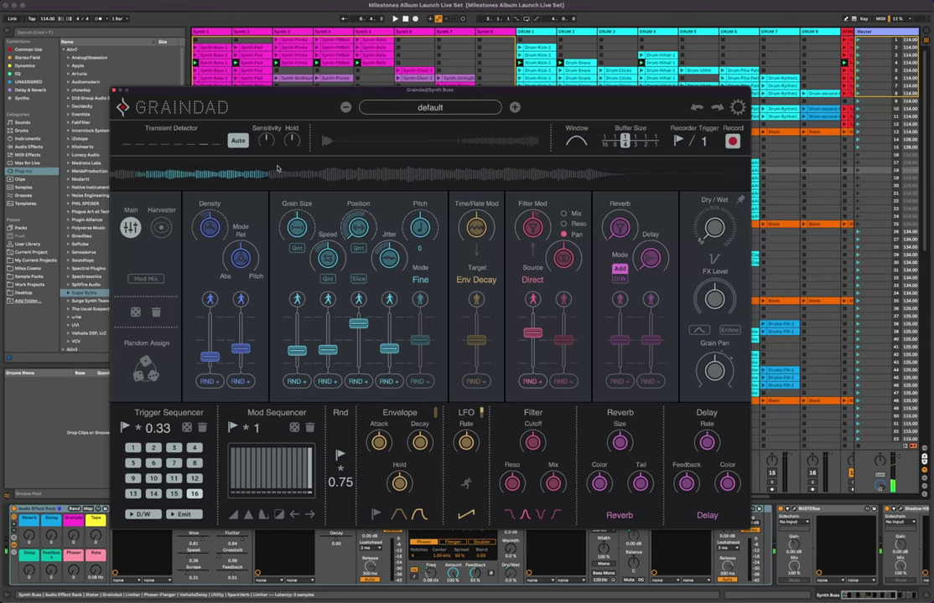
click(114, 90)
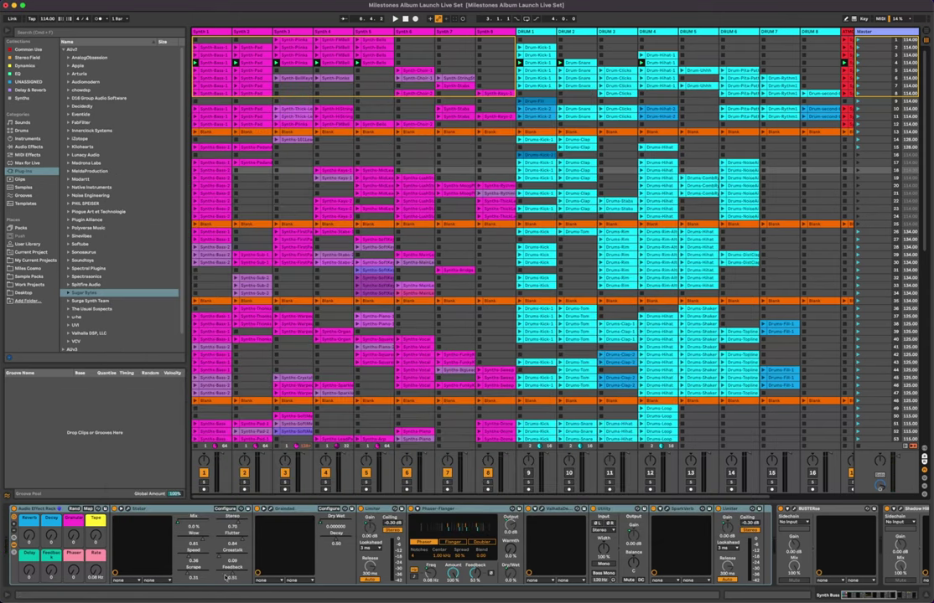
Collapse the Synth Bus effect rack's devices and inspect the BUSTERse, Shadow Hills Mastering Compressor, Utility and Compressor devices that follow it
click(13, 542)
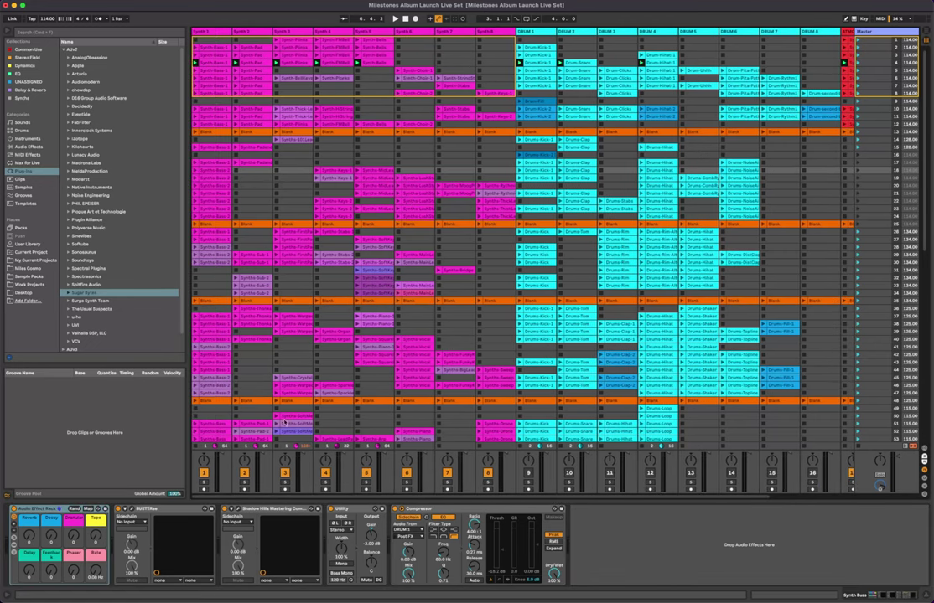
click(131, 510)
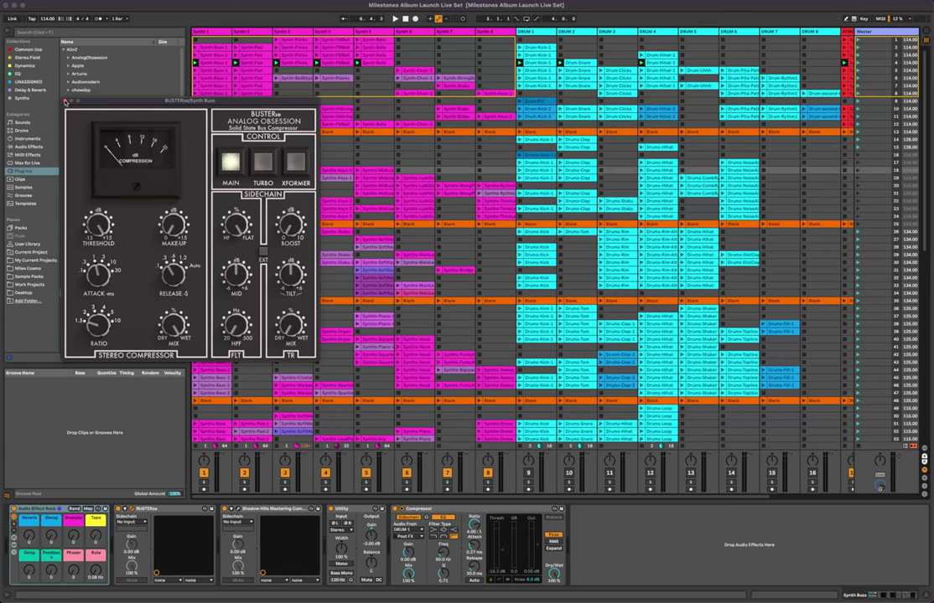
click(65, 102)
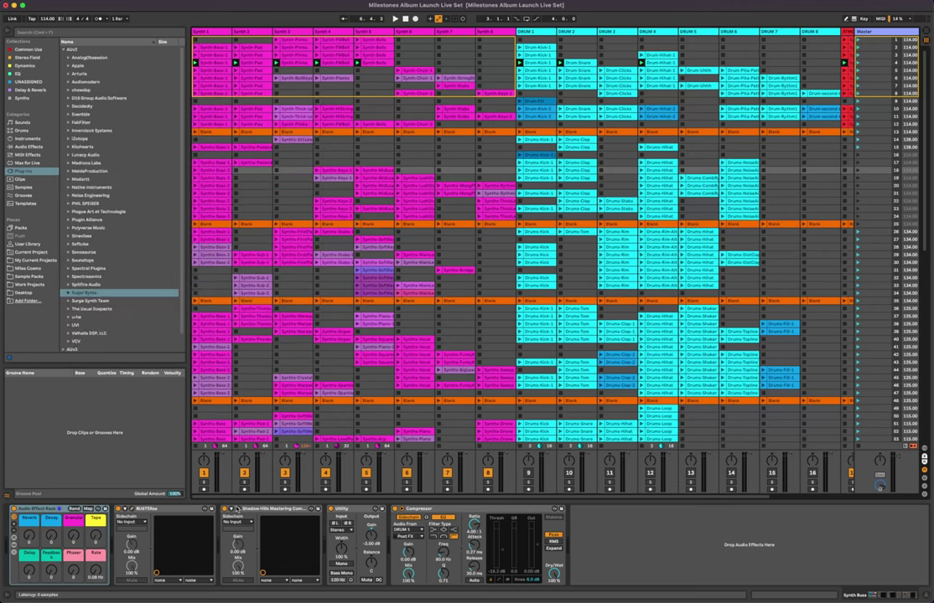
click(235, 508)
drag(60, 73, 291, 101)
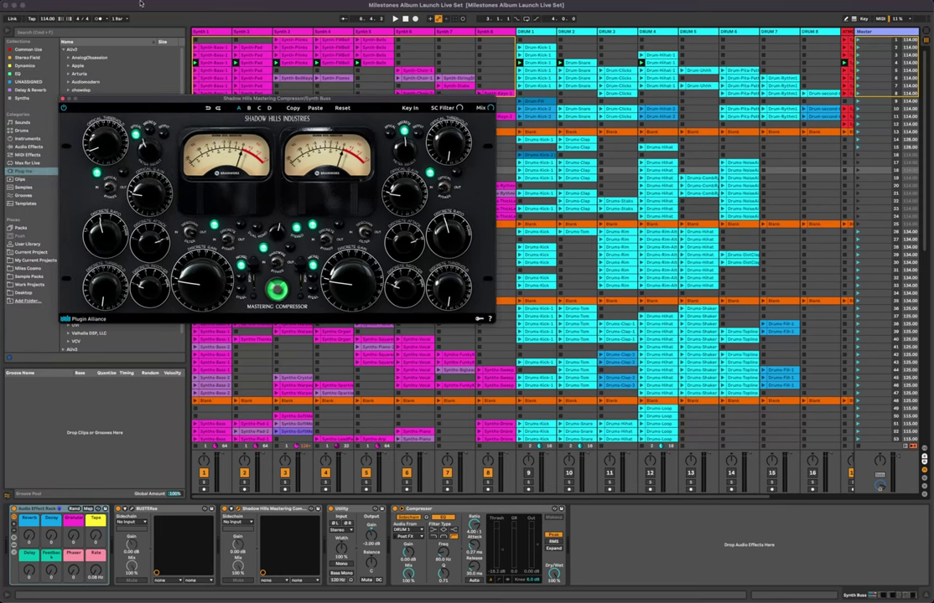
click(62, 97)
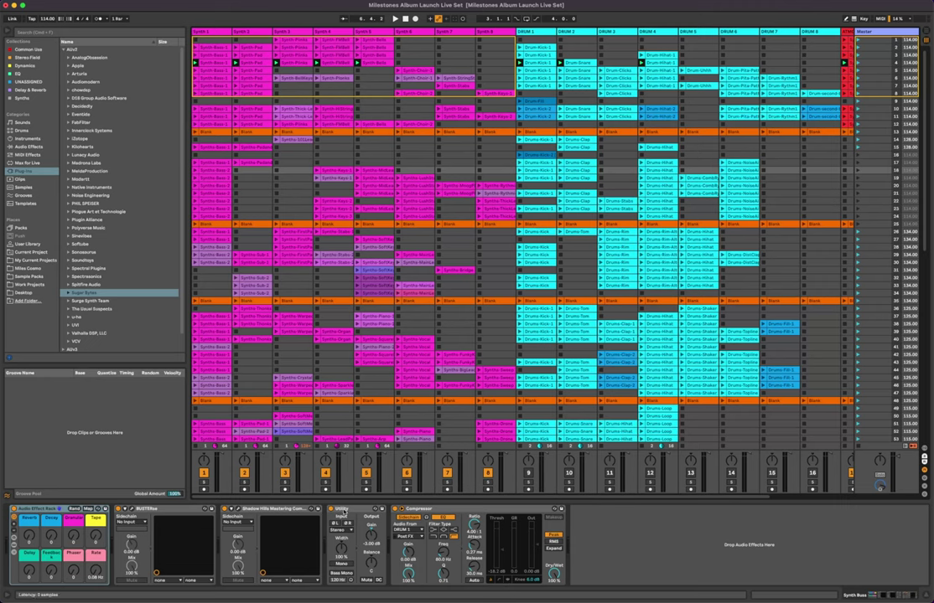
click(342, 509)
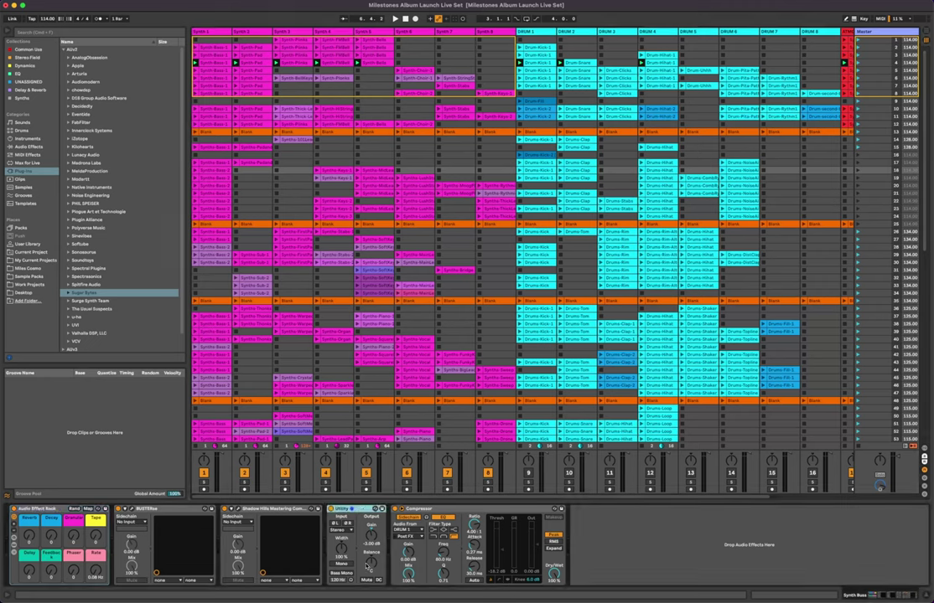
click(435, 509)
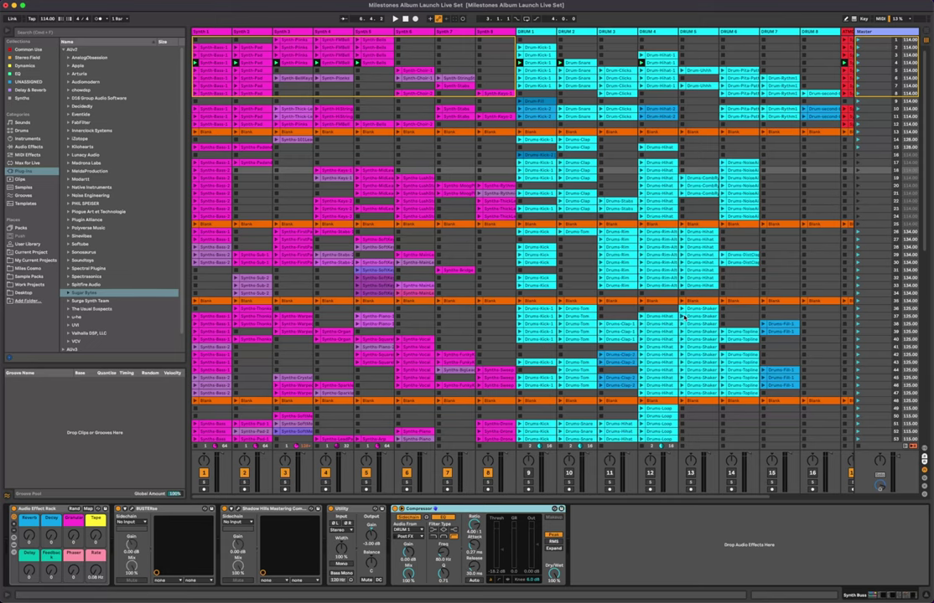
Select the Drum Bus track to show its device chain
scroll(631, 207, right, 3)
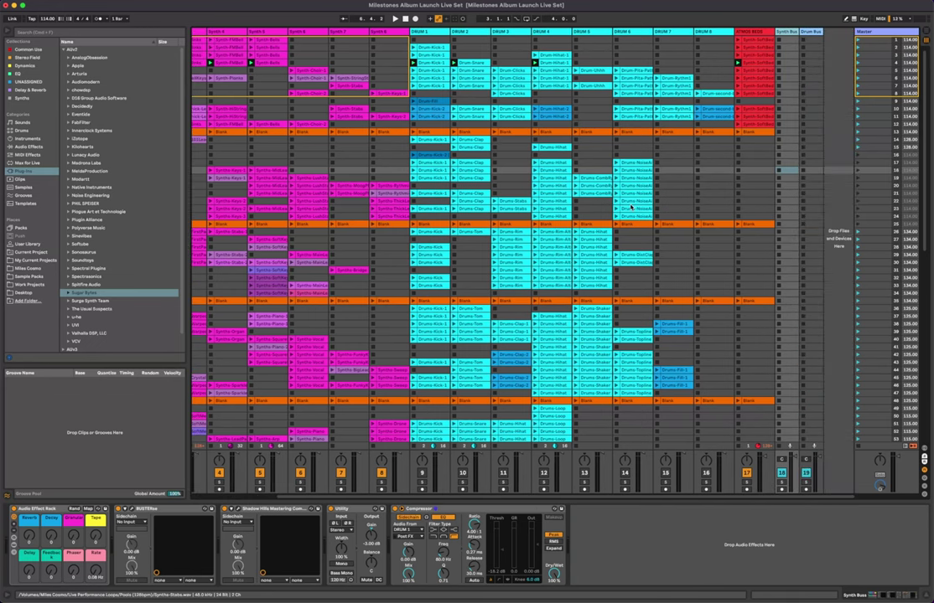
scroll(631, 207, left, 2)
scroll(631, 207, right, 2)
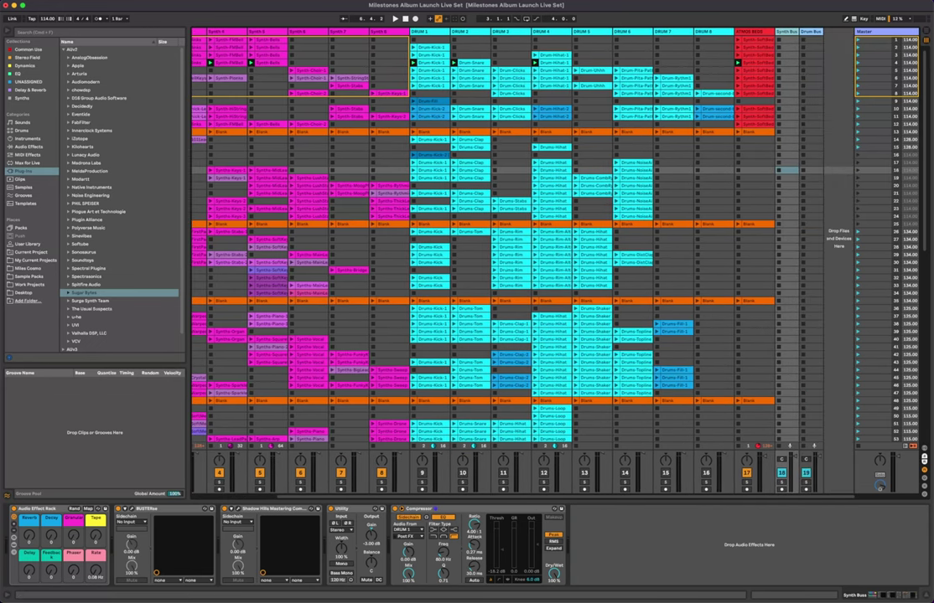
click(809, 32)
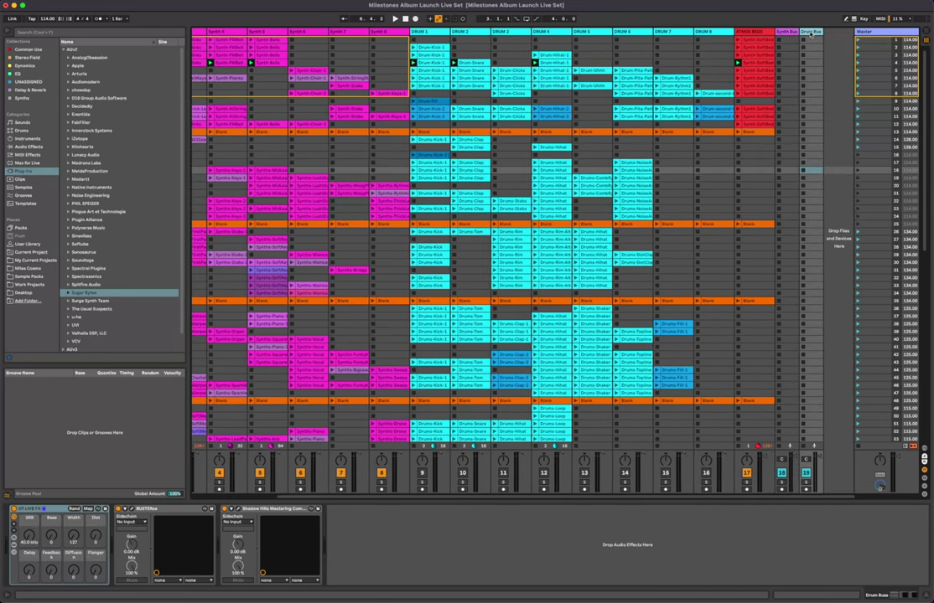